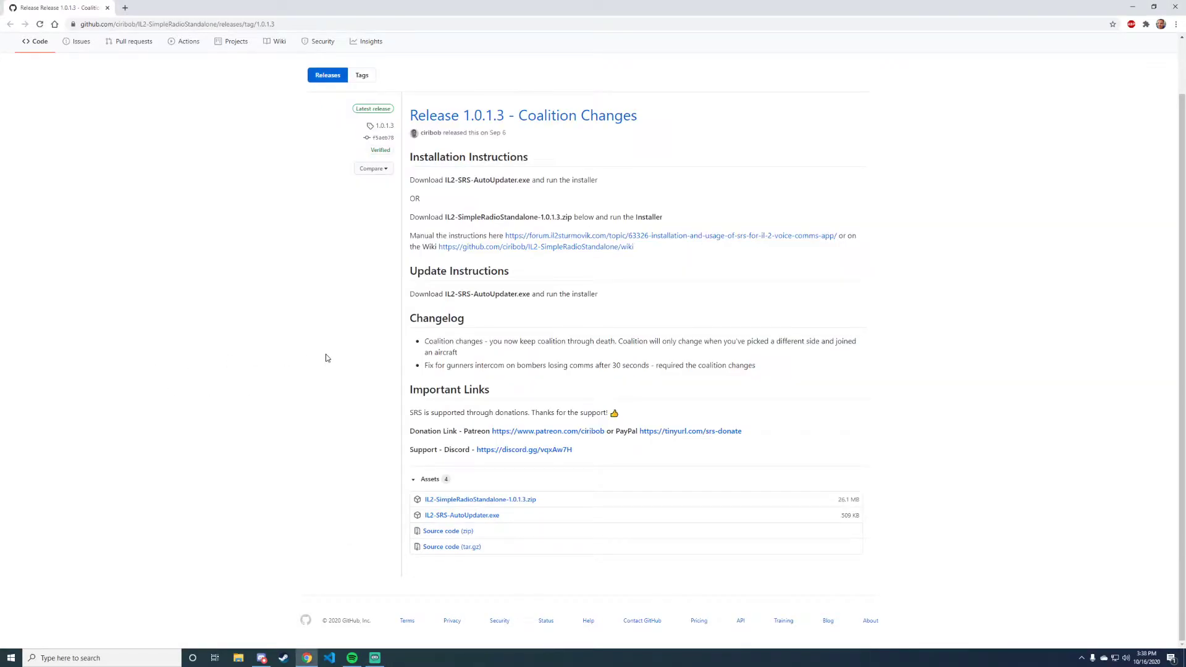
Switch to Discord, find the SRS radio installation link in the friday-night-flights announcement, and return to the GitHub release page.
left_click(261, 658)
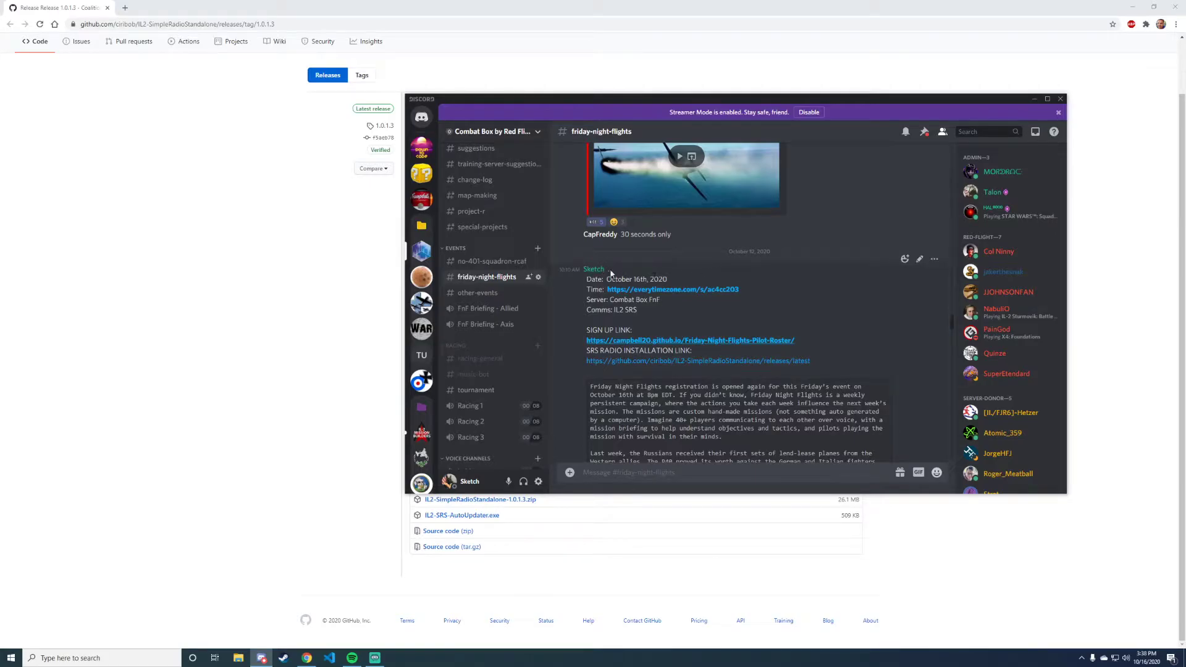
left_click_drag(661, 272, 814, 376)
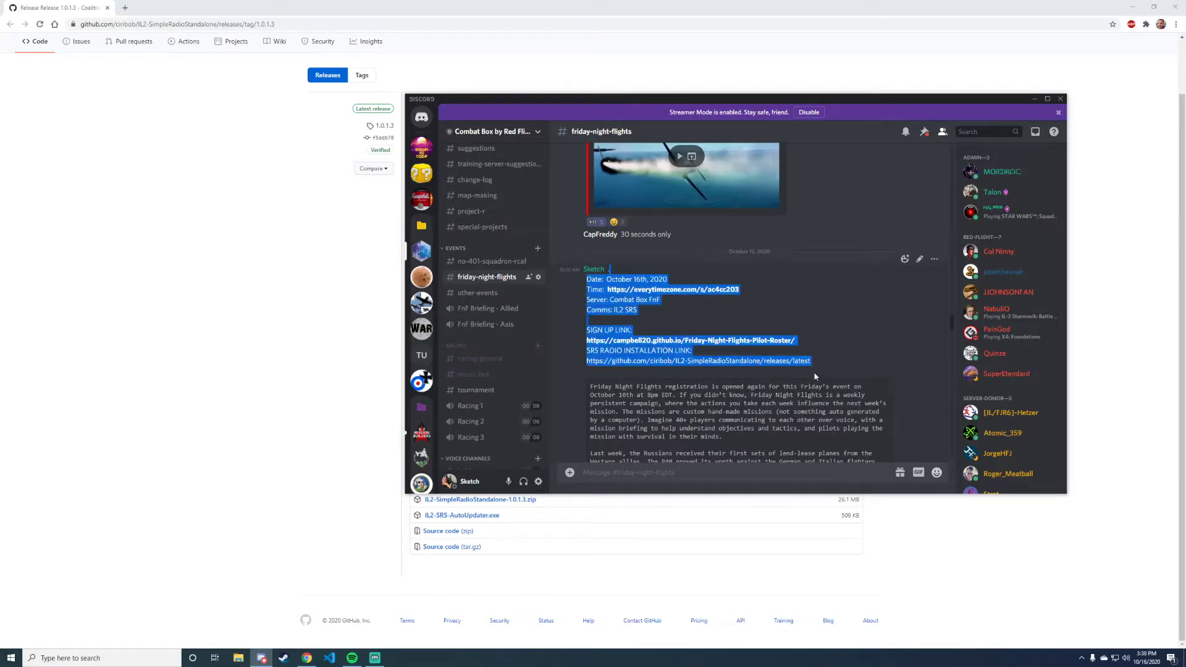
scroll(855, 321, "down", 1)
left_click(855, 317)
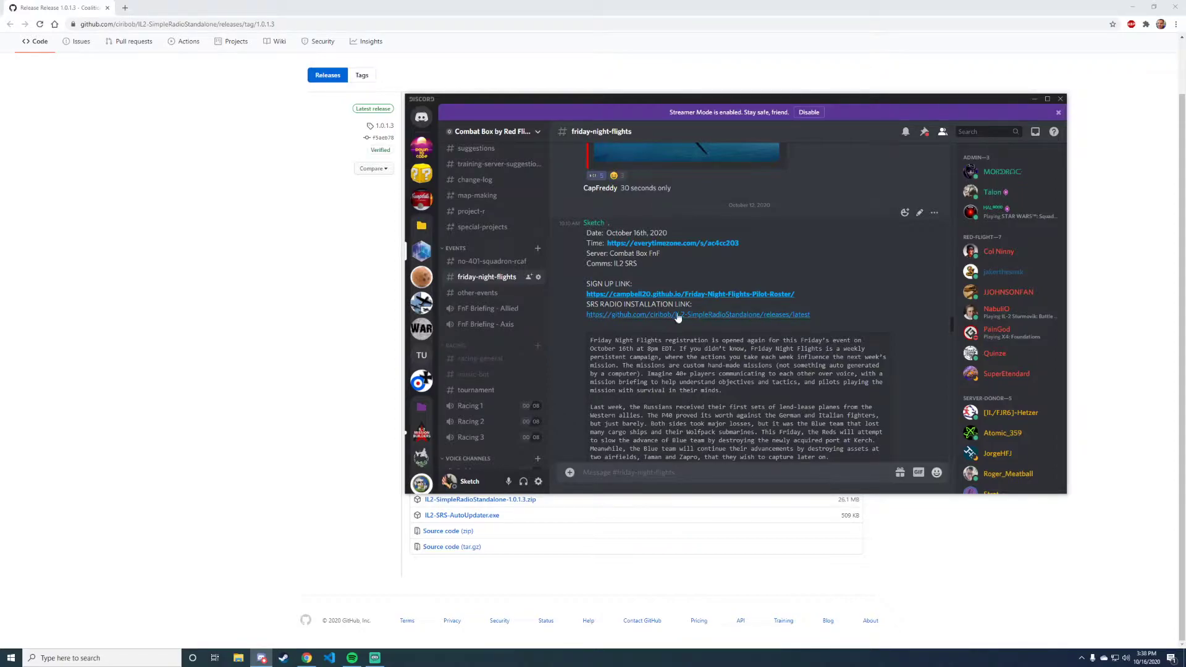
left_click(267, 226)
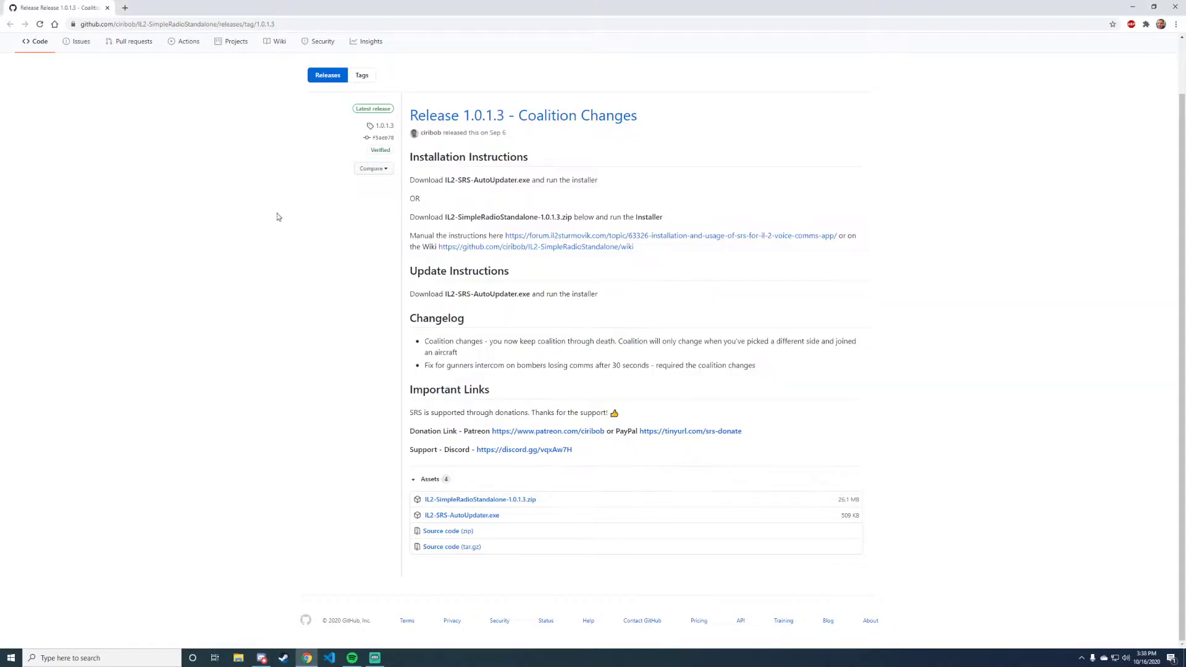
Download IL2-SRS-AutoUpdater.exe from the release assets and run it to fetch the installer.
left_click(488, 521)
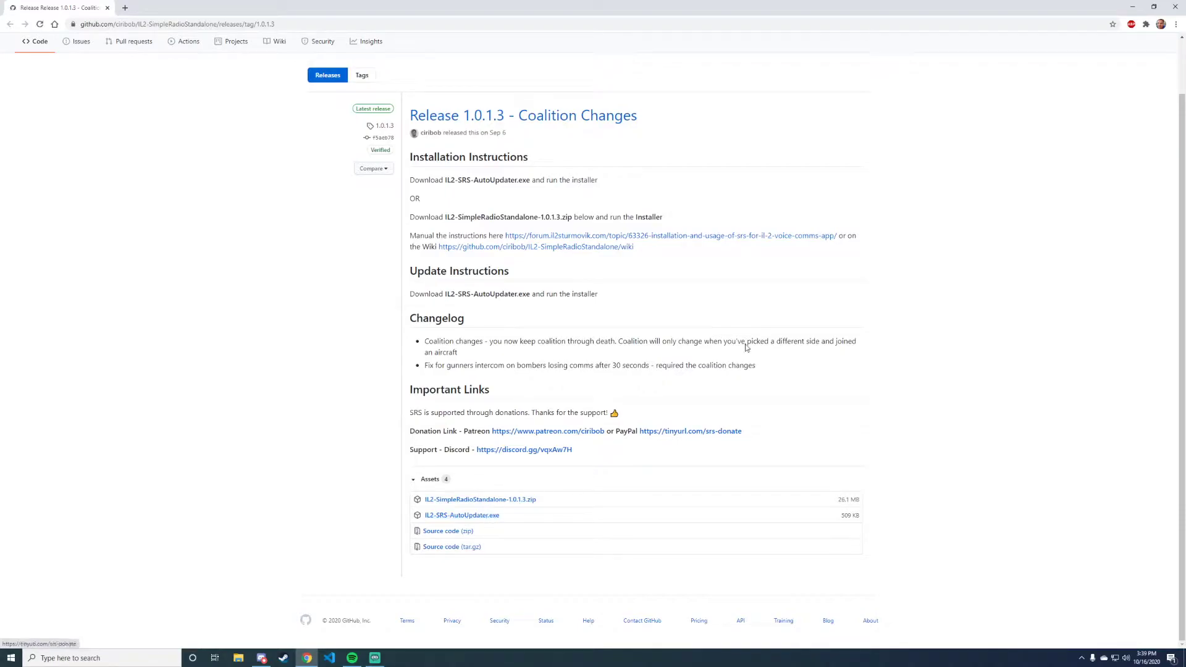
left_click(1103, 394)
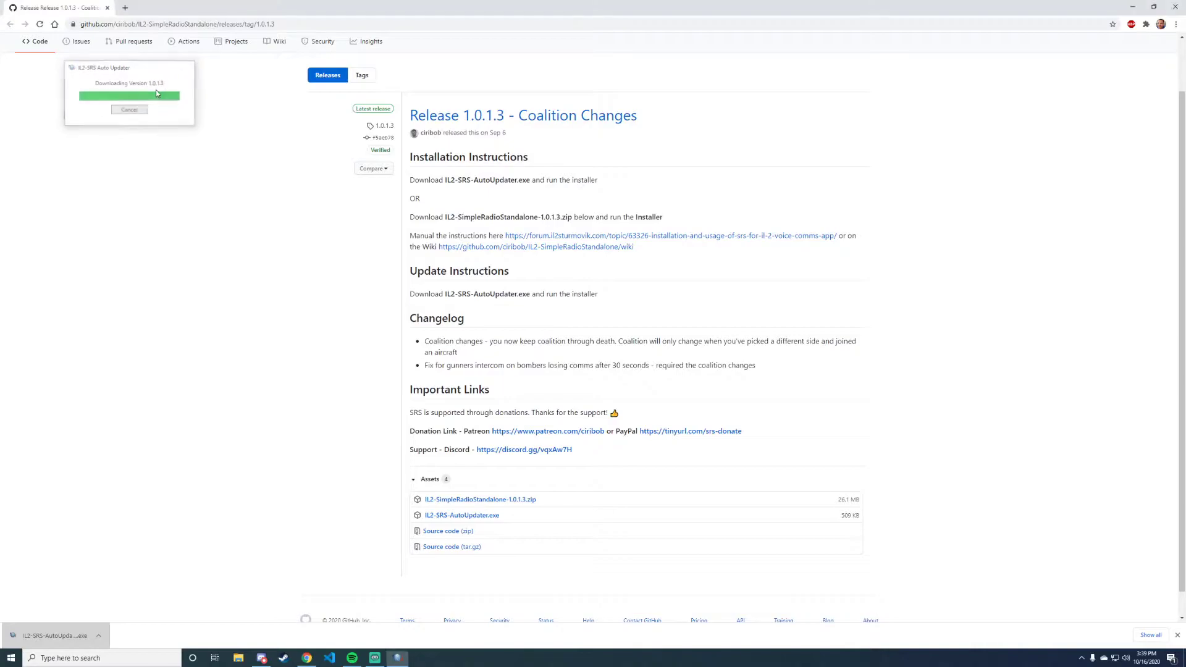
left_click_drag(179, 79, 193, 81)
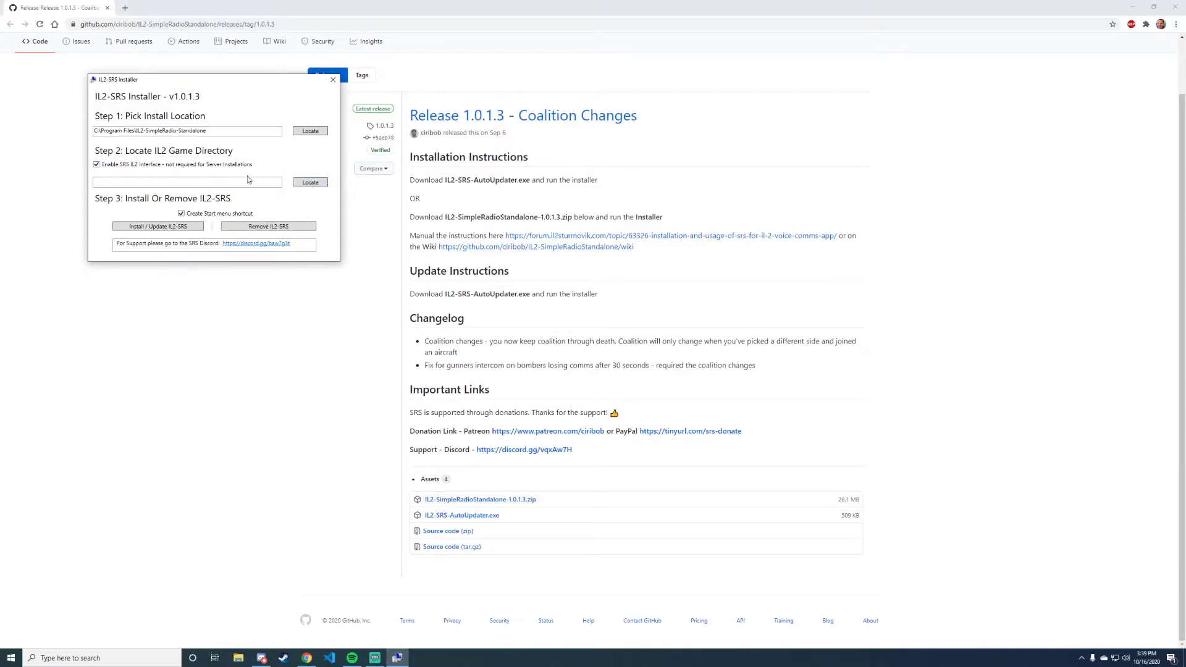
Set the IL2 game directory to C:\Program Files (x86)\1C Game Studios\IL-2 Sturmovik Great Battles in the installer.
left_click(326, 184)
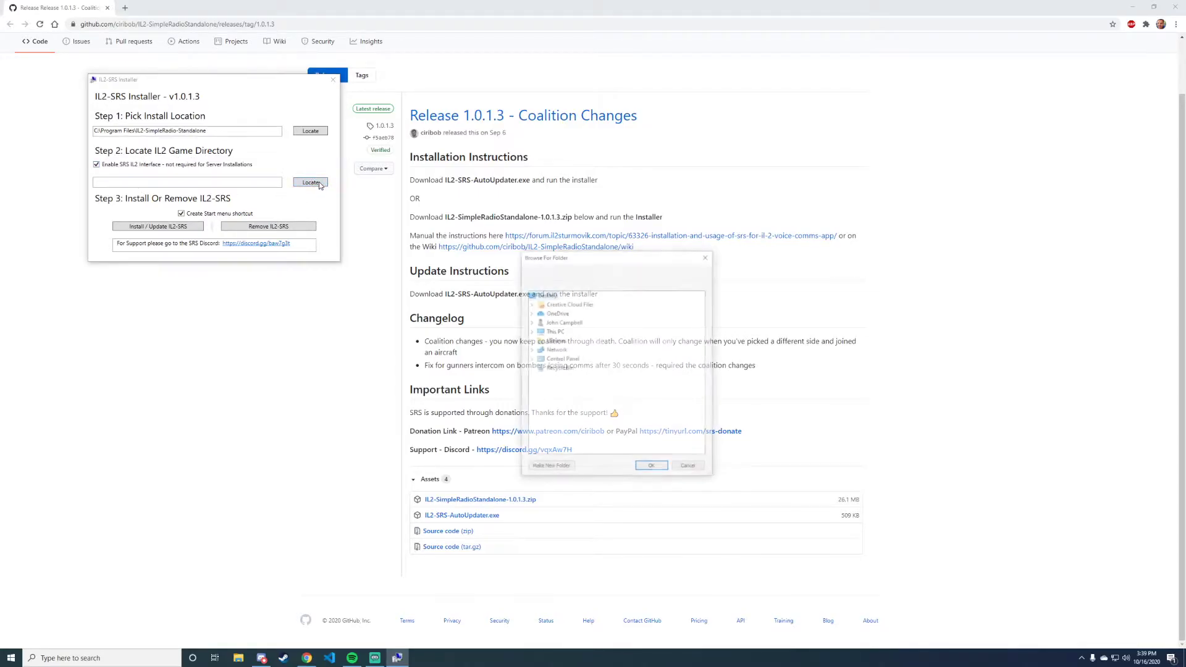
left_click(530, 331)
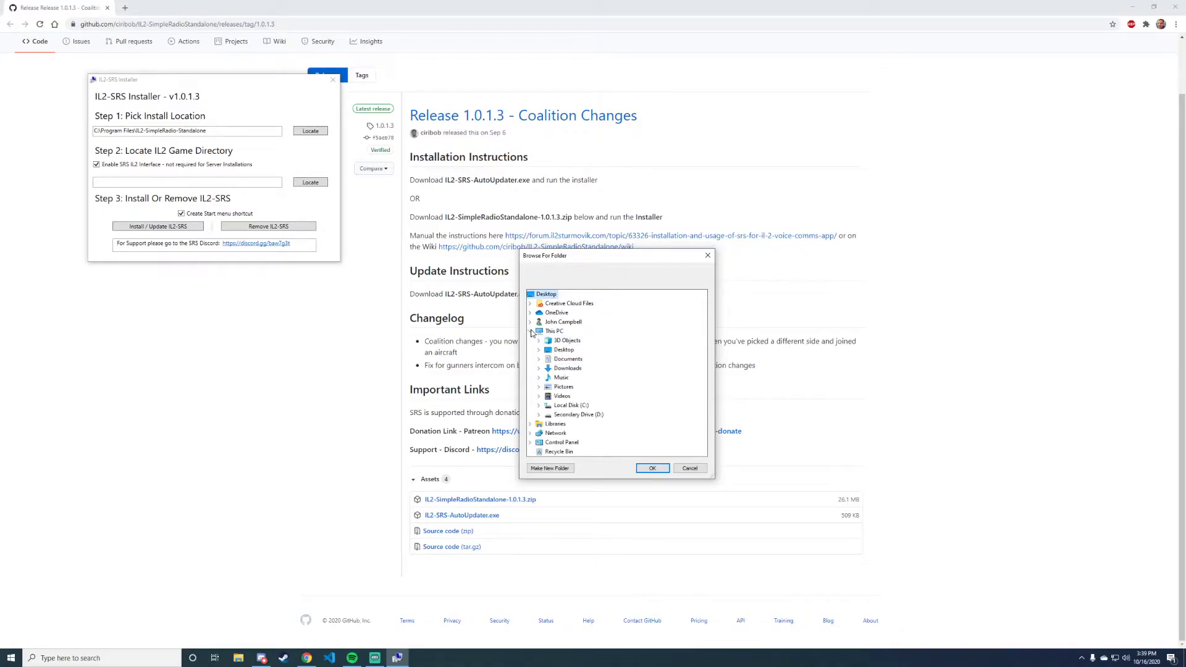
left_click(560, 405)
double_click(560, 405)
double_click(602, 438)
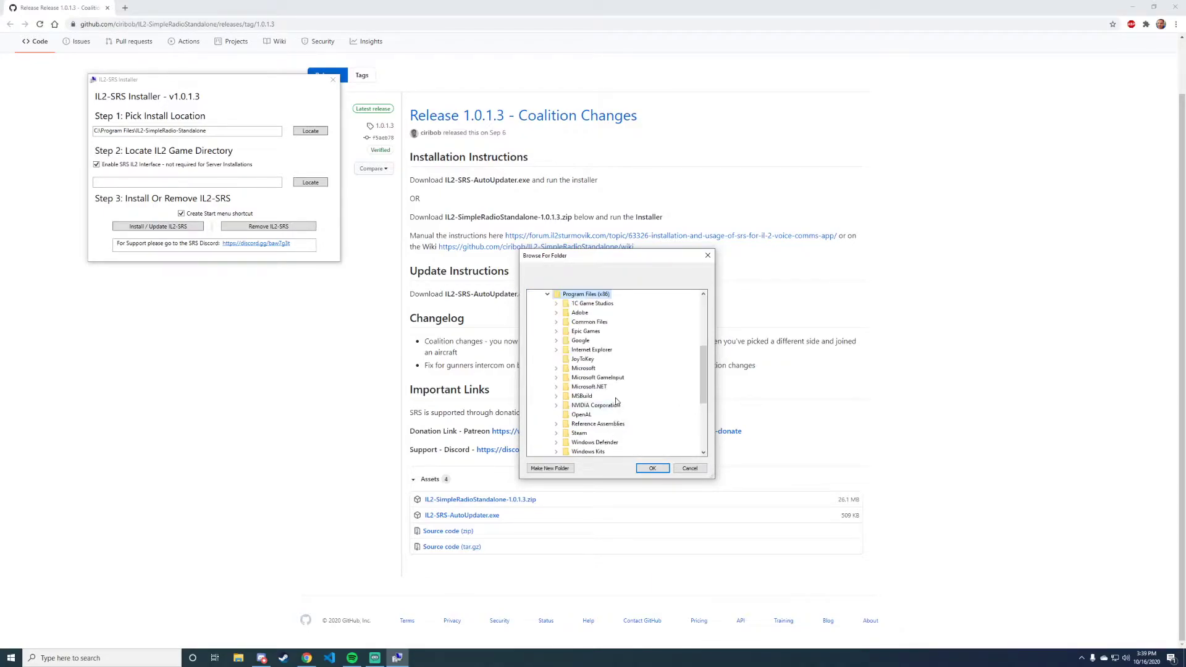
double_click(592, 304)
double_click(618, 368)
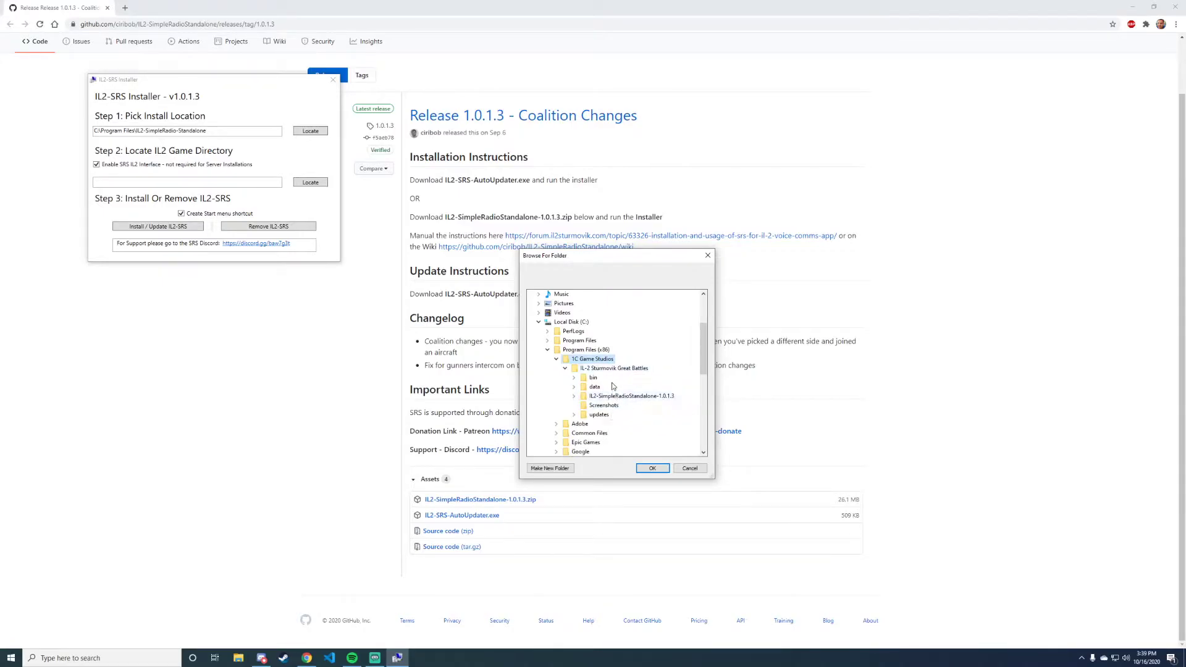
left_click(617, 369)
left_click(652, 468)
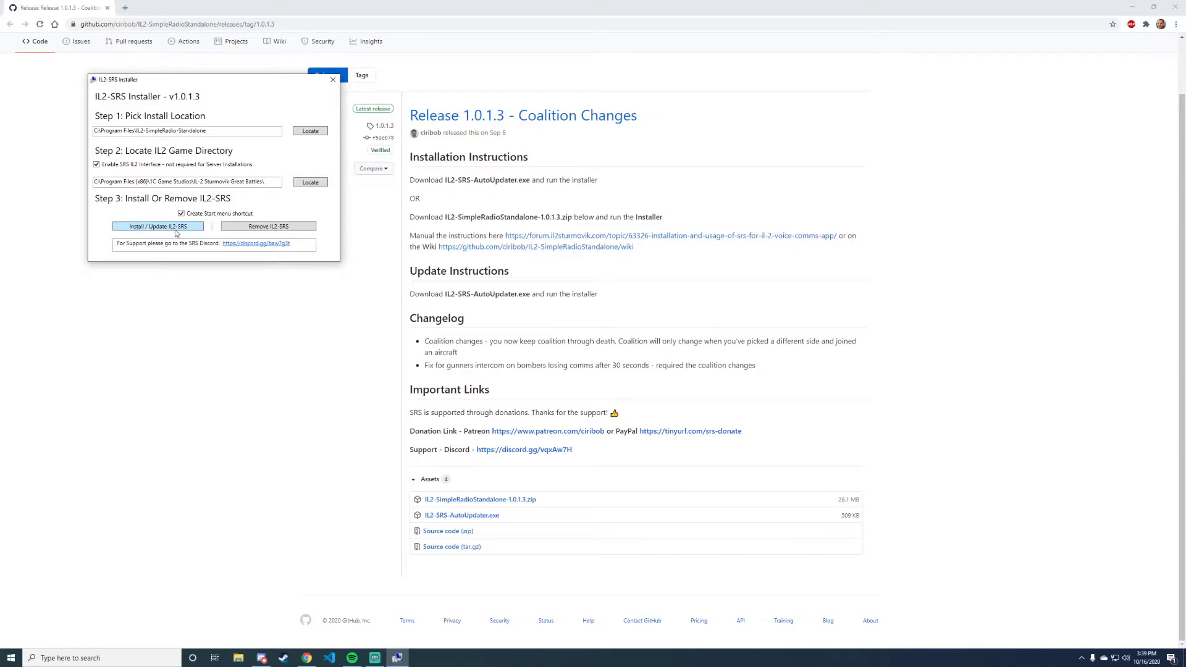
Install IL2-SRS with the chosen folders, and clear the installer and browser windows from the desktop.
left_click(167, 228)
left_click(332, 79)
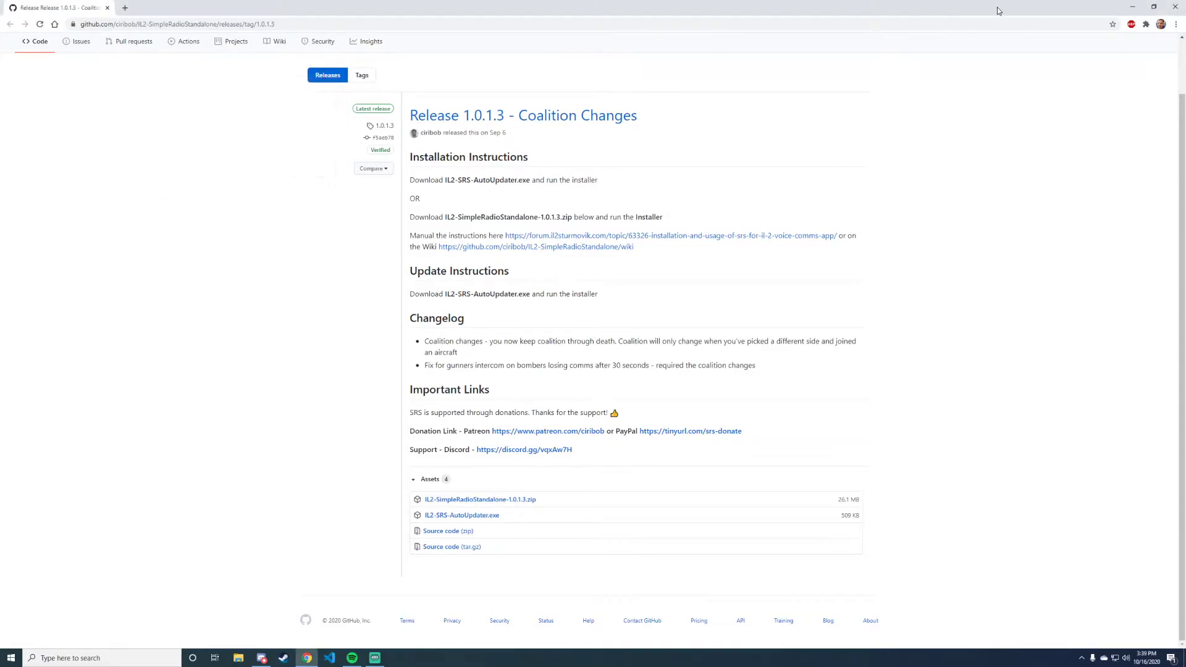
left_click(1133, 9)
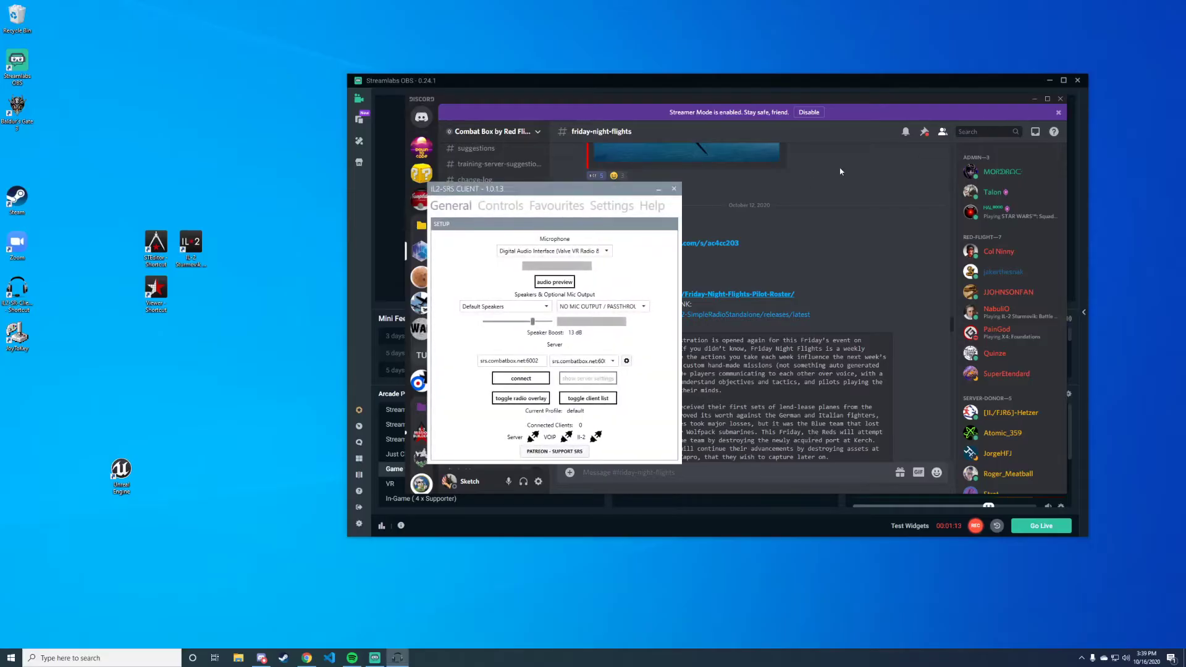
Review the global and profile settings in the IL2-SRS client, including the radio effects, push-to-talk and audio channel options.
left_click_drag(540, 184, 429, 167)
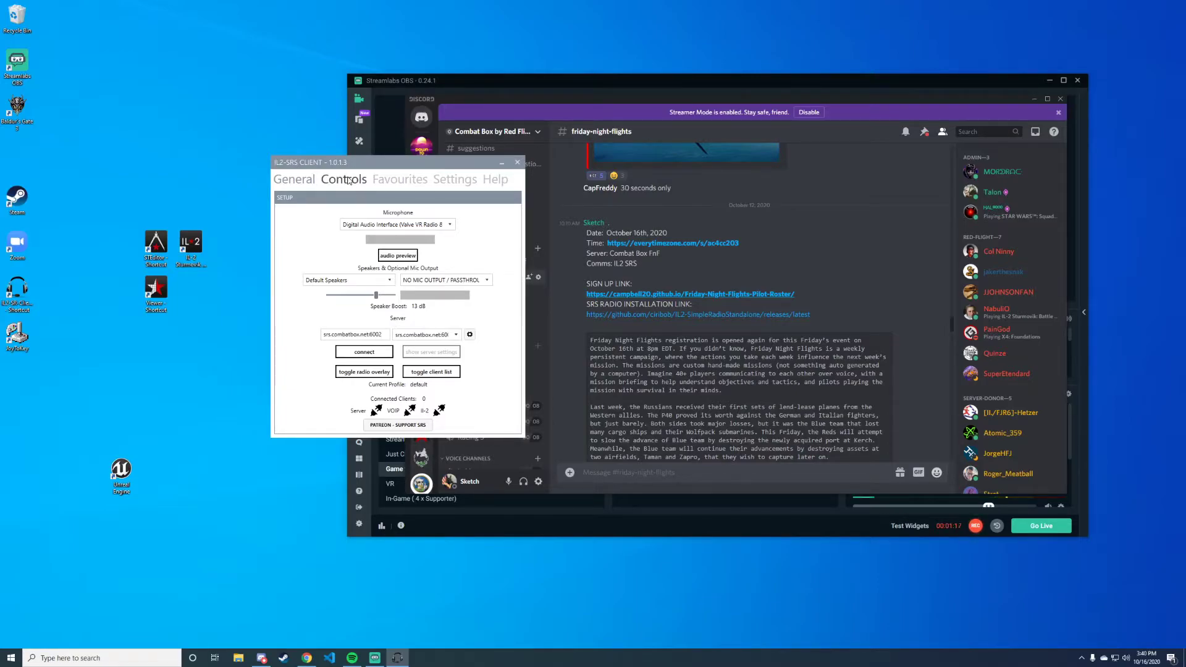
left_click(451, 181)
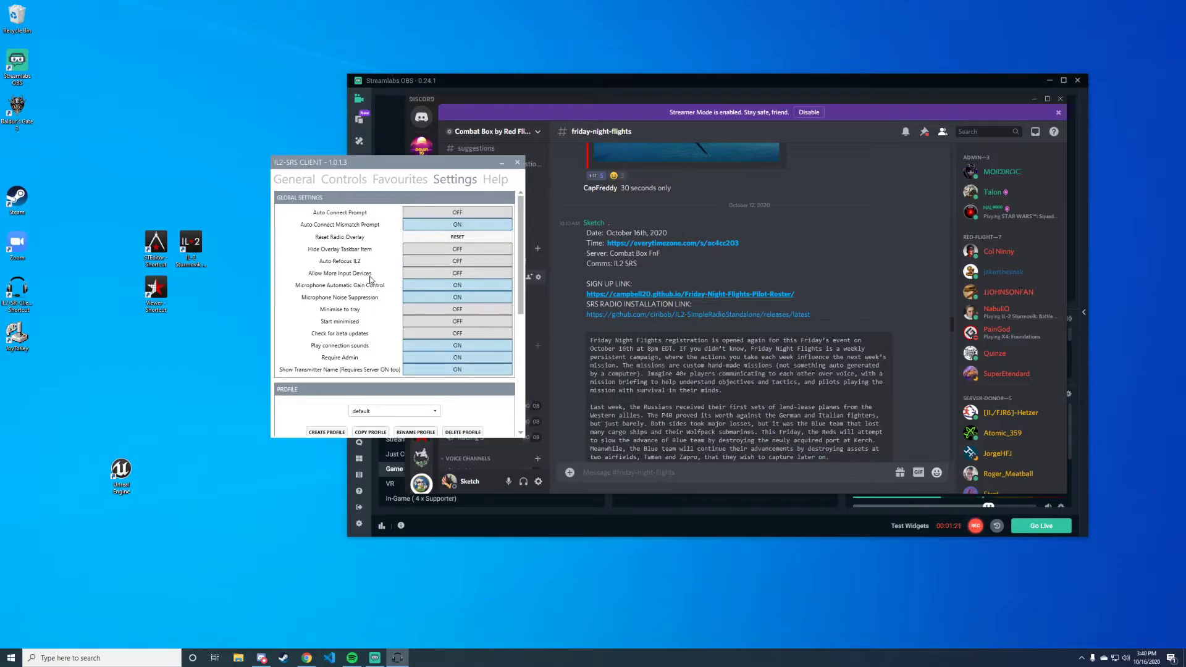
scroll(373, 276, "down", 4)
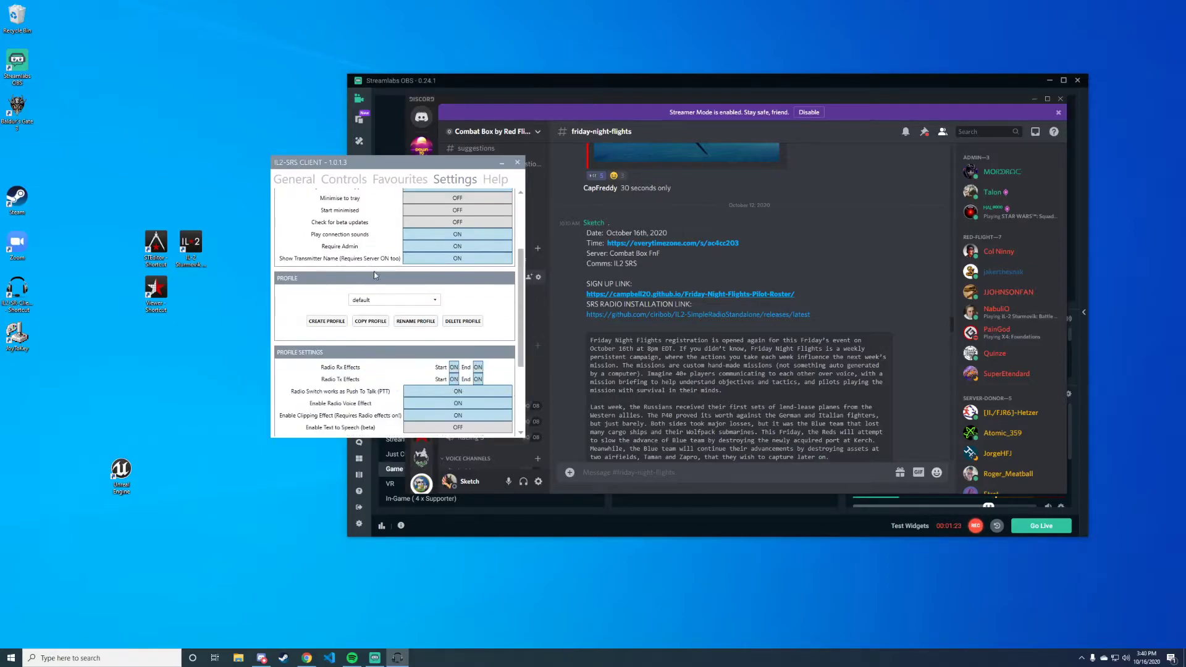
scroll(376, 276, "down", 2)
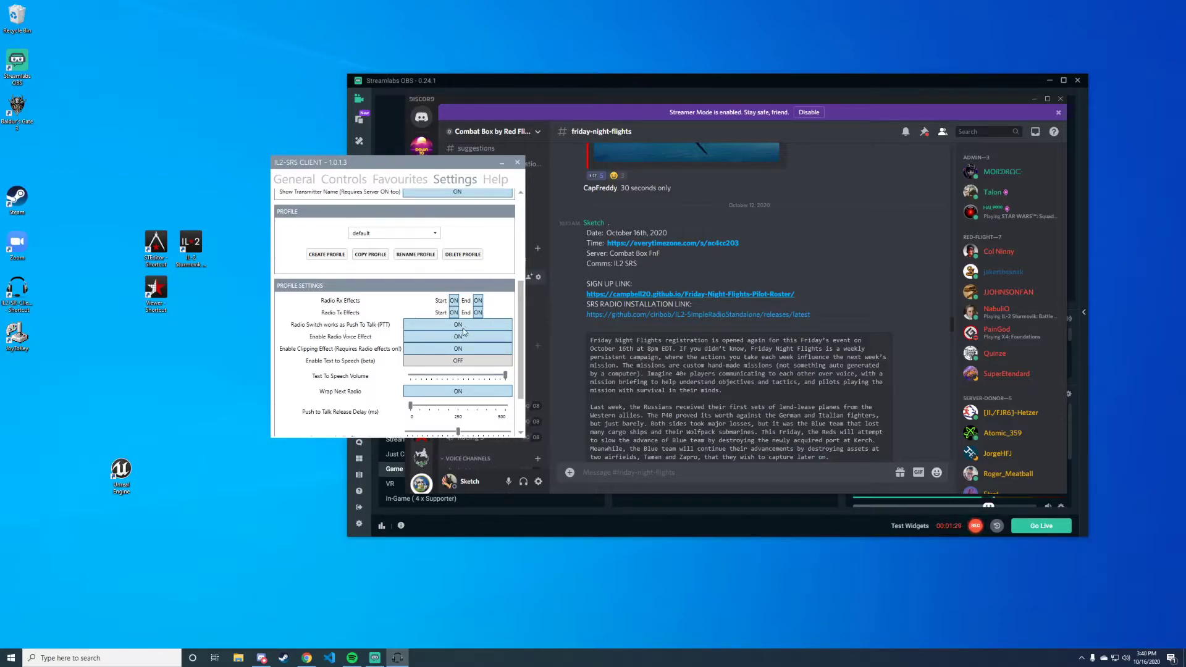
scroll(389, 343, "down", 2)
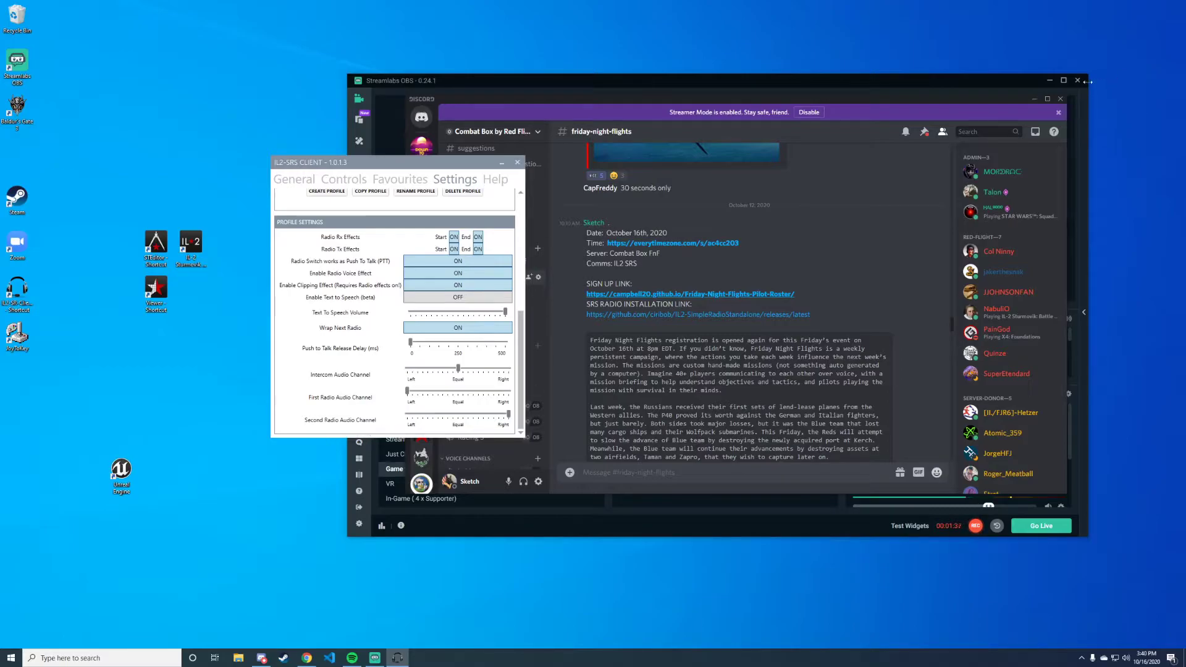
Minimize Discord and Streamlabs OBS, and examine the radio control bindings in the IL2-SRS client.
left_click(1034, 99)
left_click(1049, 81)
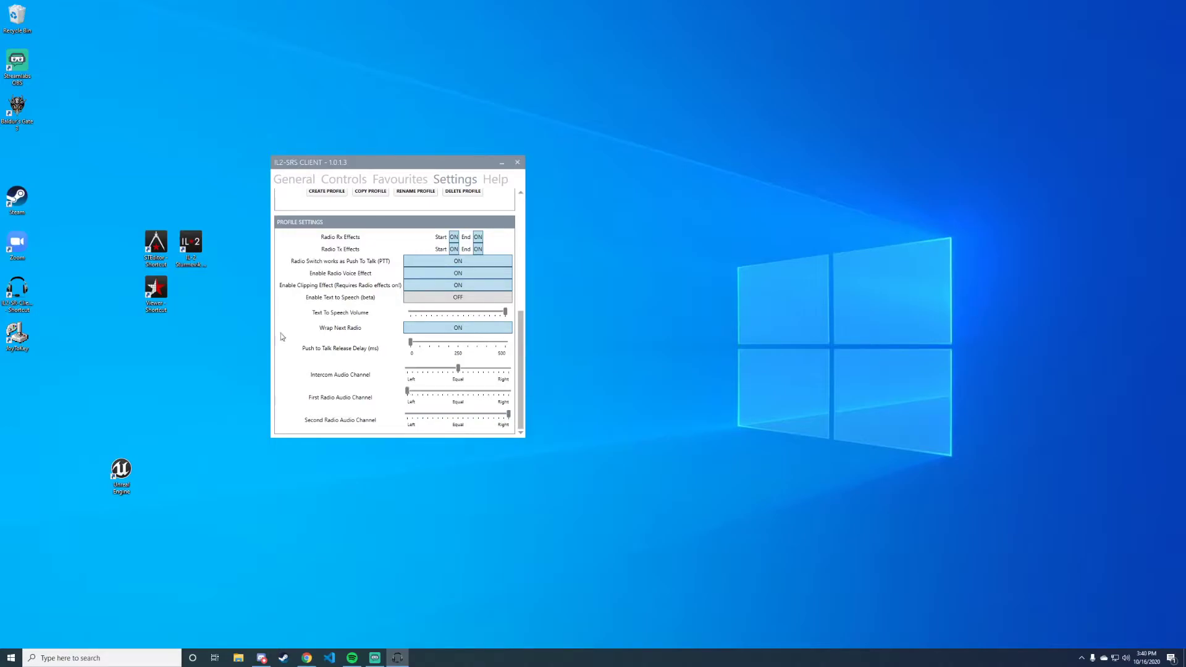
left_click(346, 182)
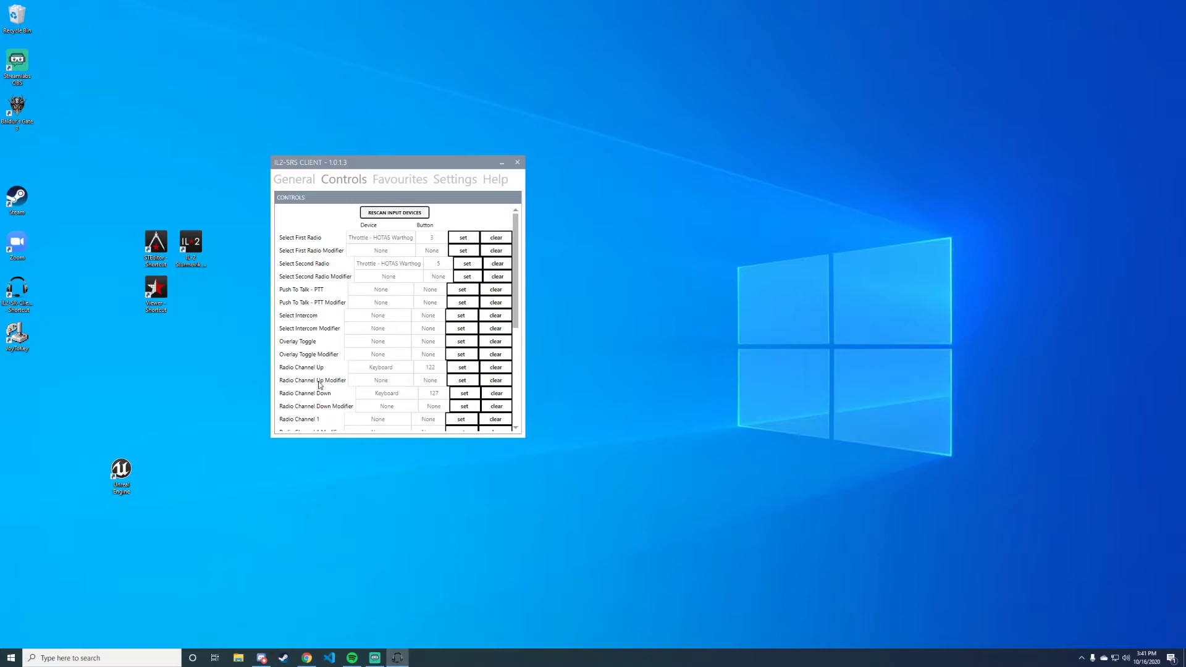
Select the Digital Audio Interface (Valve VR Radio & HMD Mic) as the microphone and keep Default Speakers as the audio output.
left_click(311, 183)
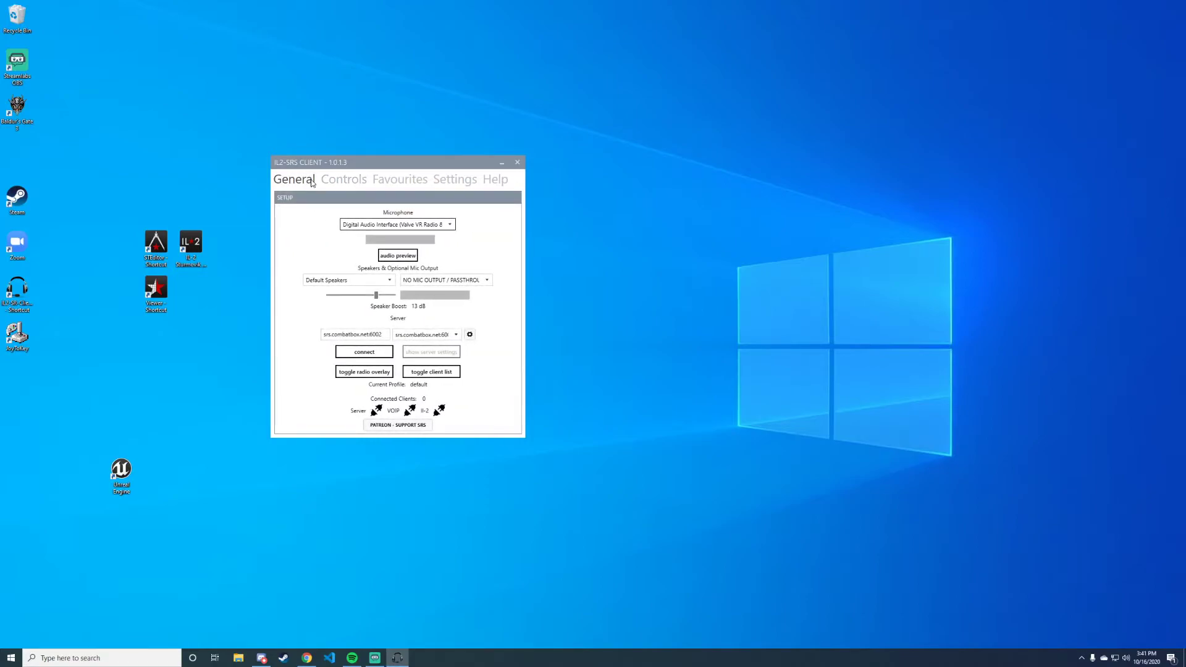
left_click(395, 225)
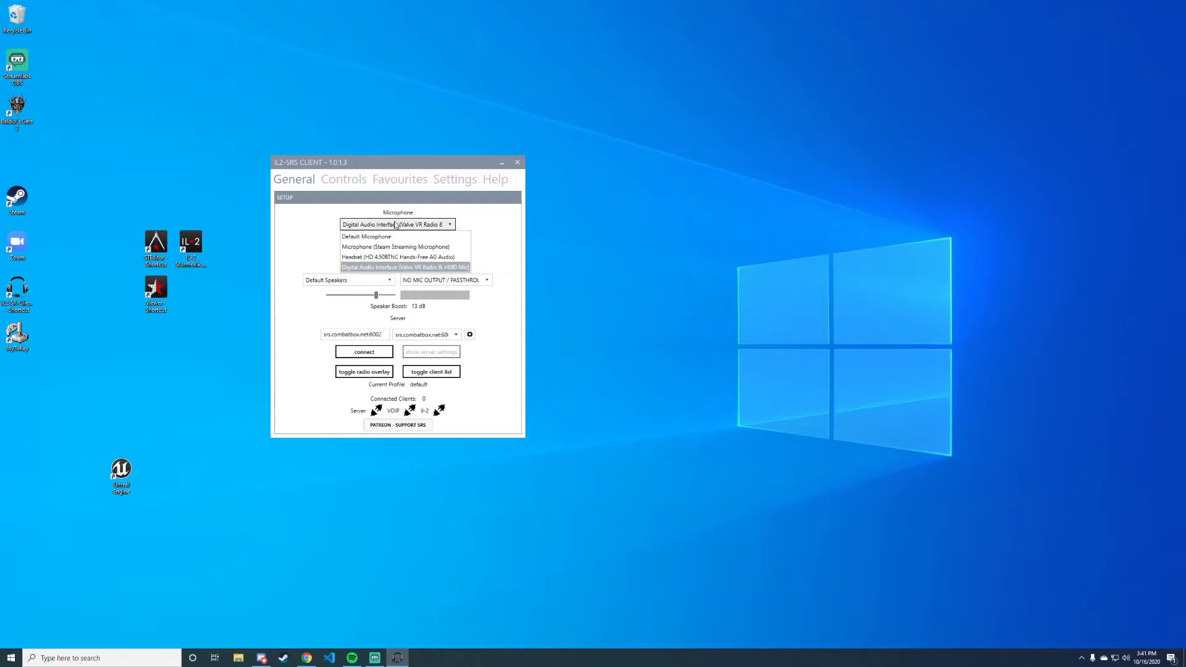
left_click(444, 268)
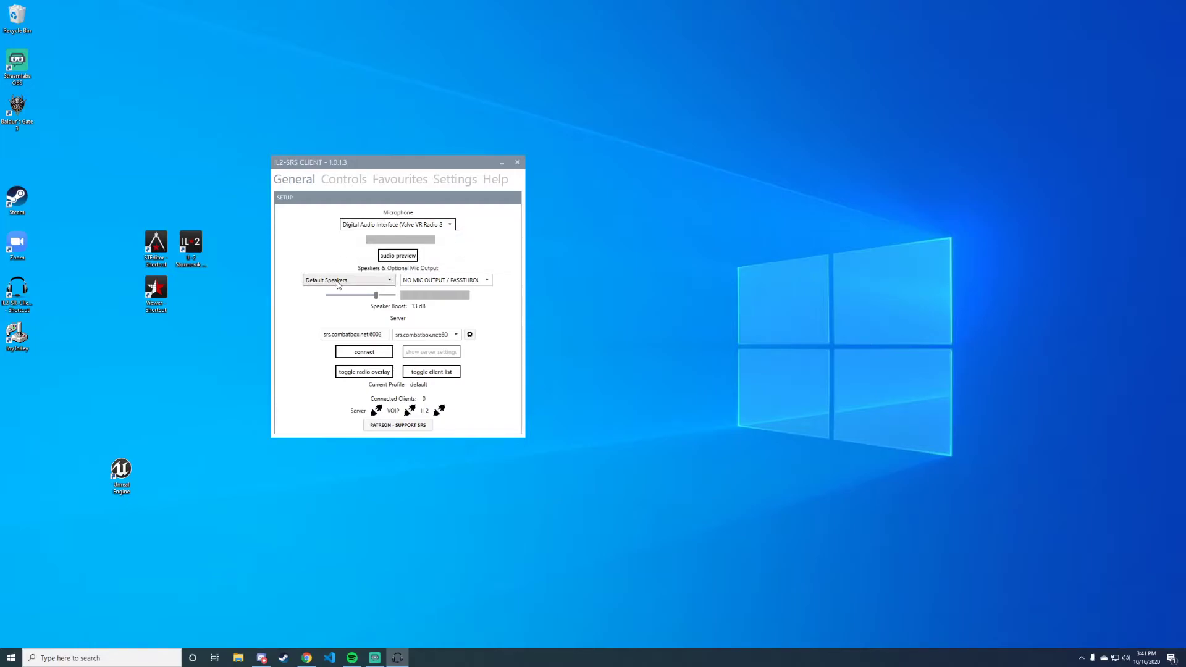
left_click(338, 282)
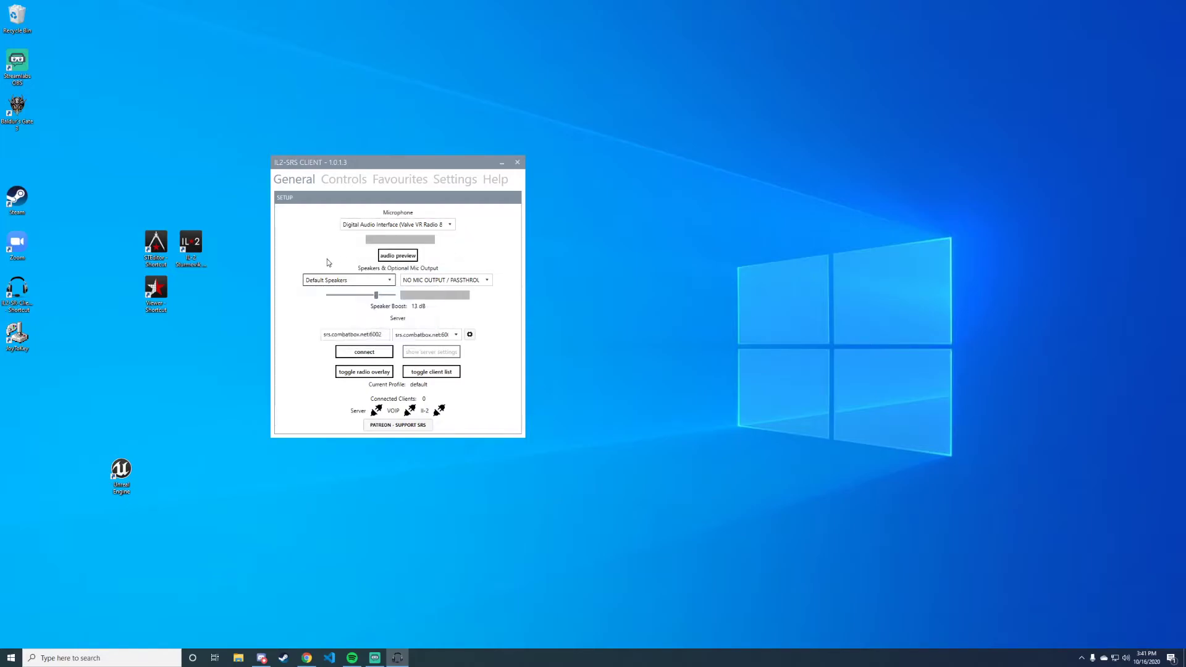
left_click(341, 264)
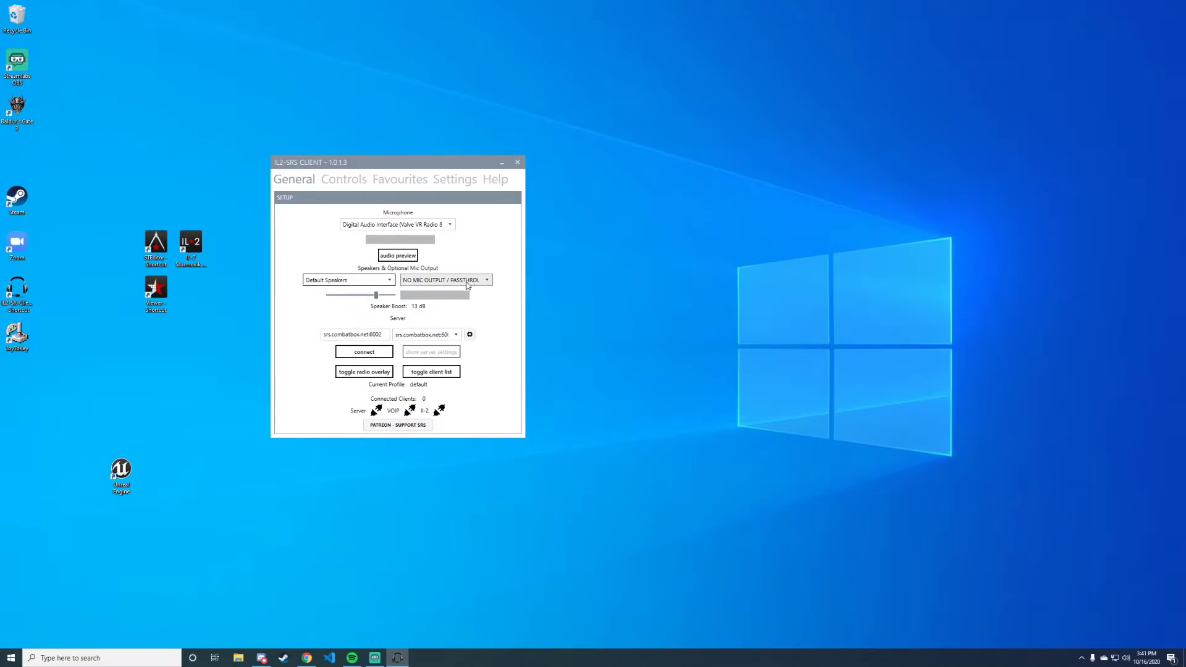
Check that the server address is srs.combatbox.net:6002 and connect the client to it.
left_click(373, 334)
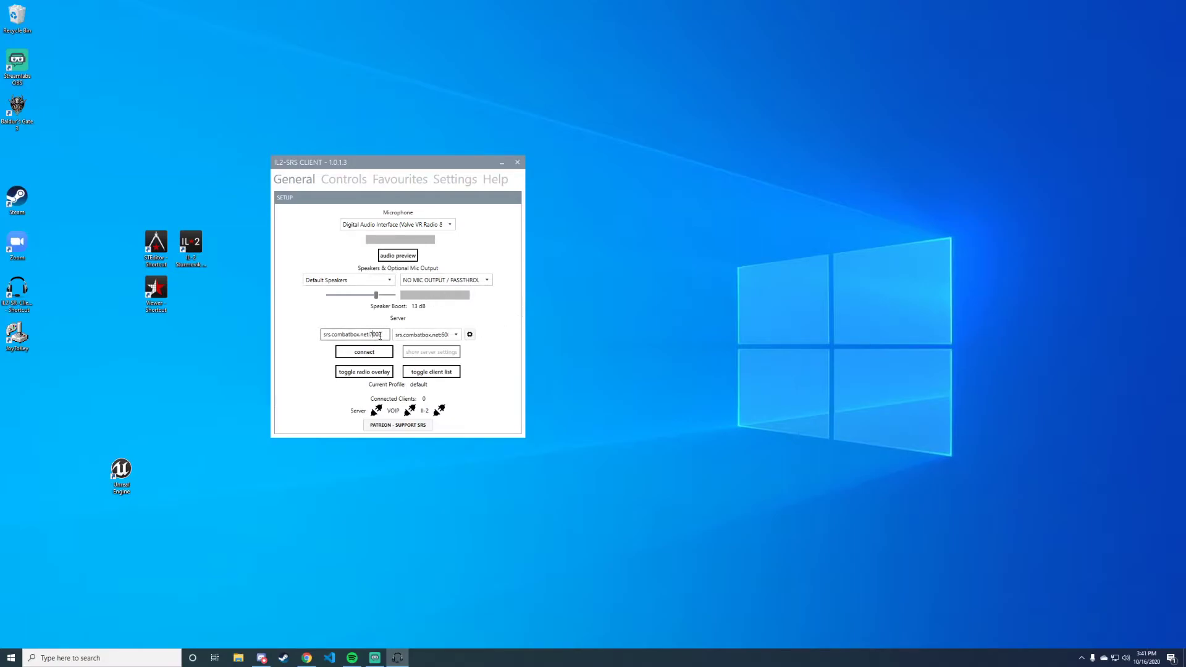
left_click_drag(385, 334, 315, 338)
left_click(377, 334)
left_click_drag(381, 333, 318, 334)
left_click(372, 334)
left_click_drag(386, 334, 317, 325)
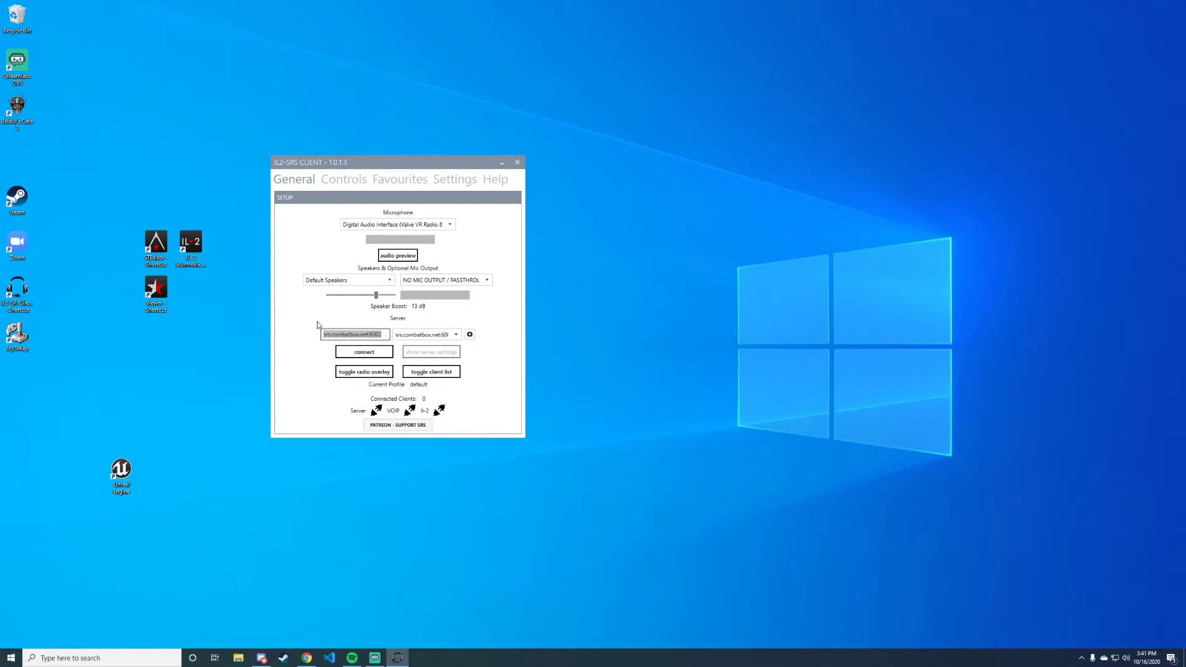
left_click(370, 353)
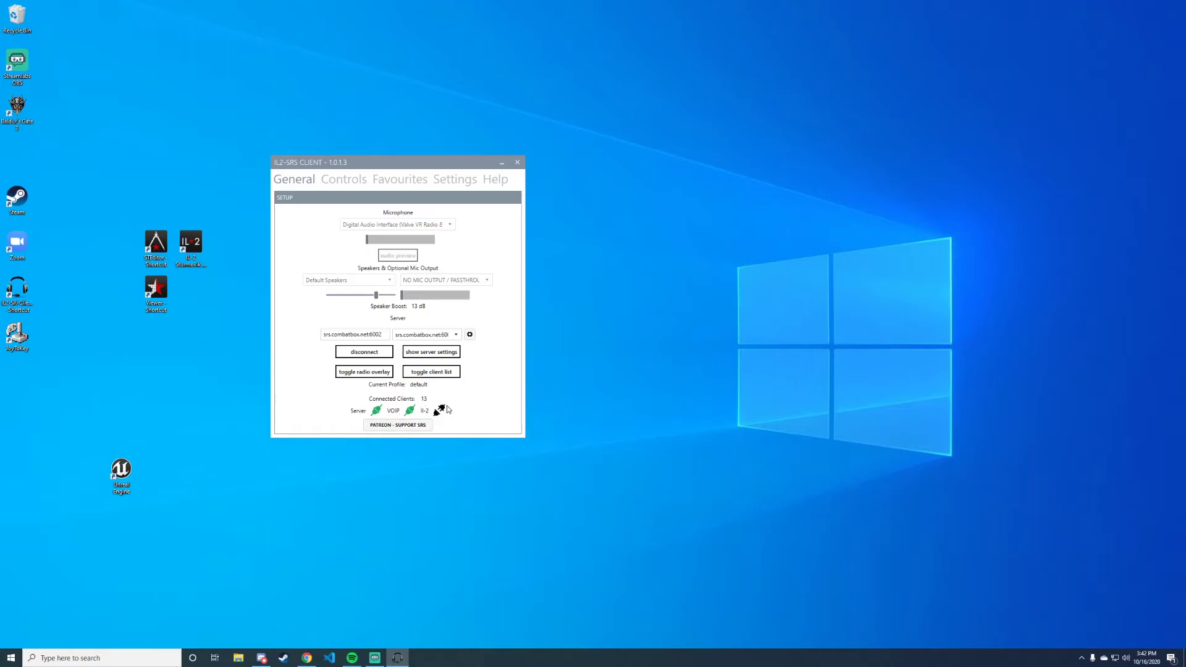
Show the radio overlay, enlarge it, and place it beside the client window.
left_click(364, 371)
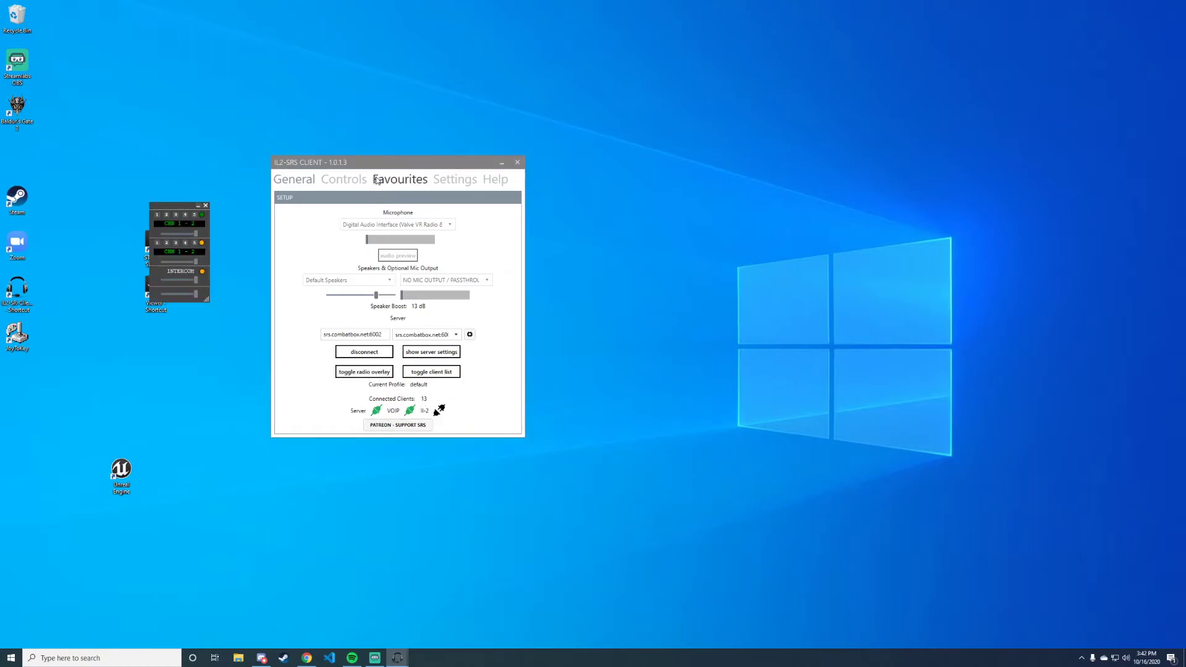
left_click_drag(399, 162, 466, 154)
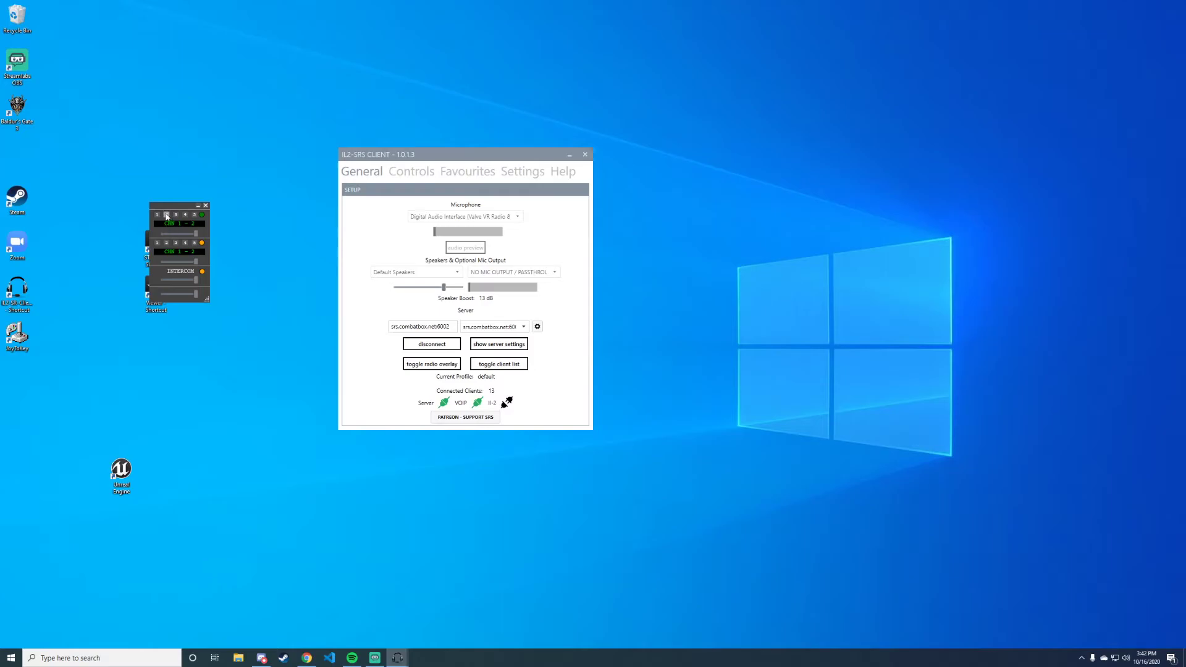
left_click_drag(167, 216, 281, 211)
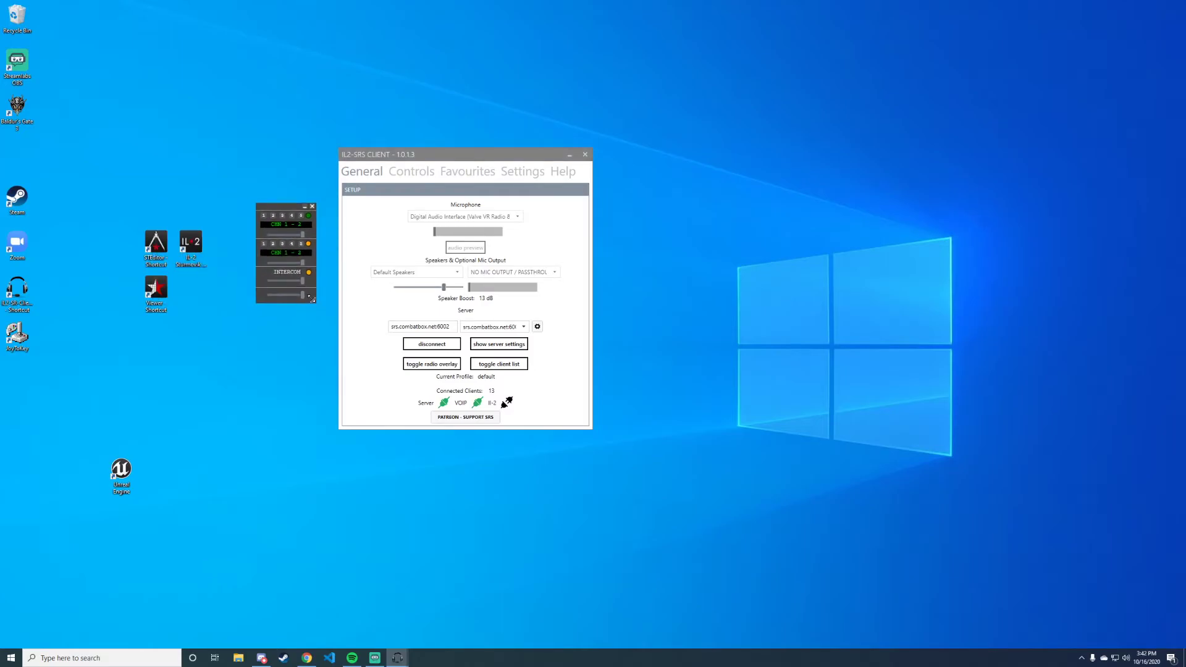
left_click_drag(313, 301, 402, 444)
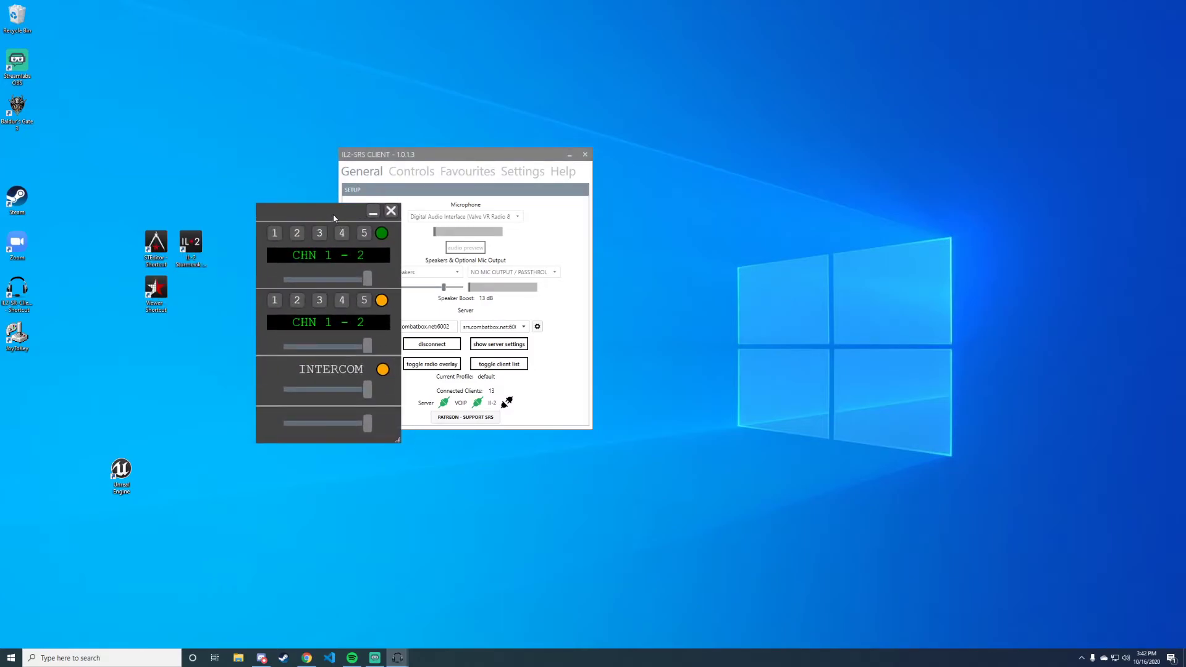
left_click_drag(332, 213, 294, 202)
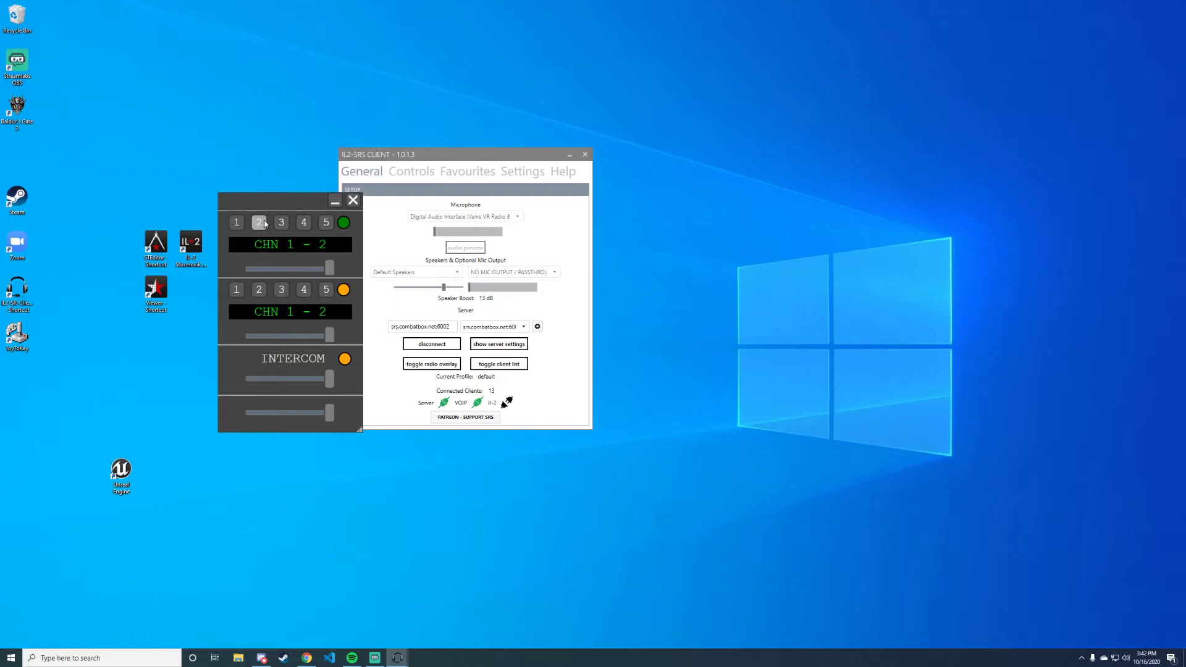
Switch the first radio through channels 4, 1 and 3, and leave it on channel 2.
left_click(304, 223)
left_click(236, 223)
left_click(281, 222)
left_click(258, 223)
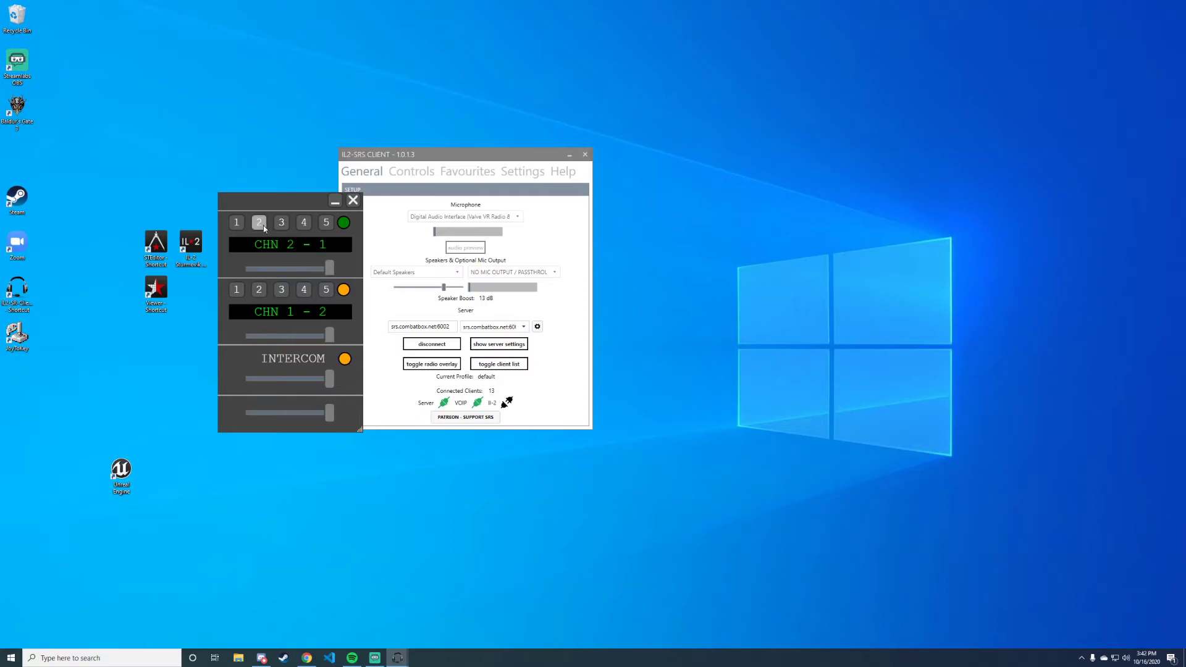
Set the second radio to channel 2 and switch the first radio through channels 1 and 5 to channel 6.
left_click(259, 290)
left_click(237, 223)
left_click(323, 222)
scroll(283, 238, "down", 1)
Review the radio control bindings with the client window moved clear of the overlay, and examine the profile's push-to-talk and radio effect settings.
left_click(411, 171)
left_click_drag(459, 165, 538, 154)
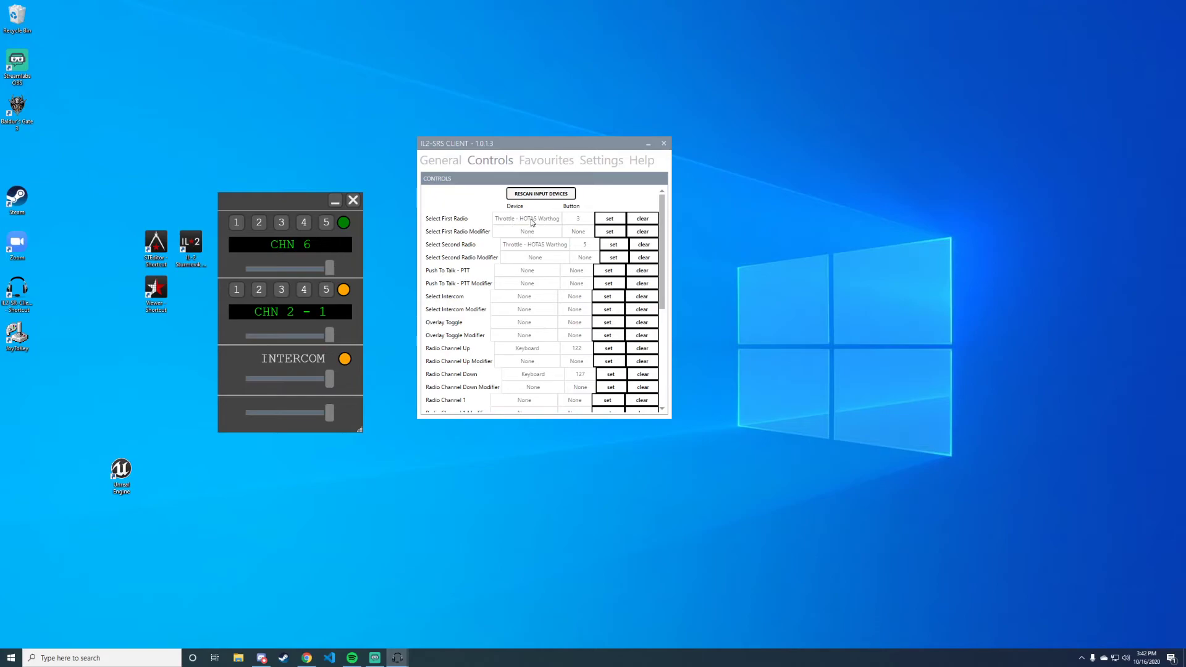
left_click(601, 160)
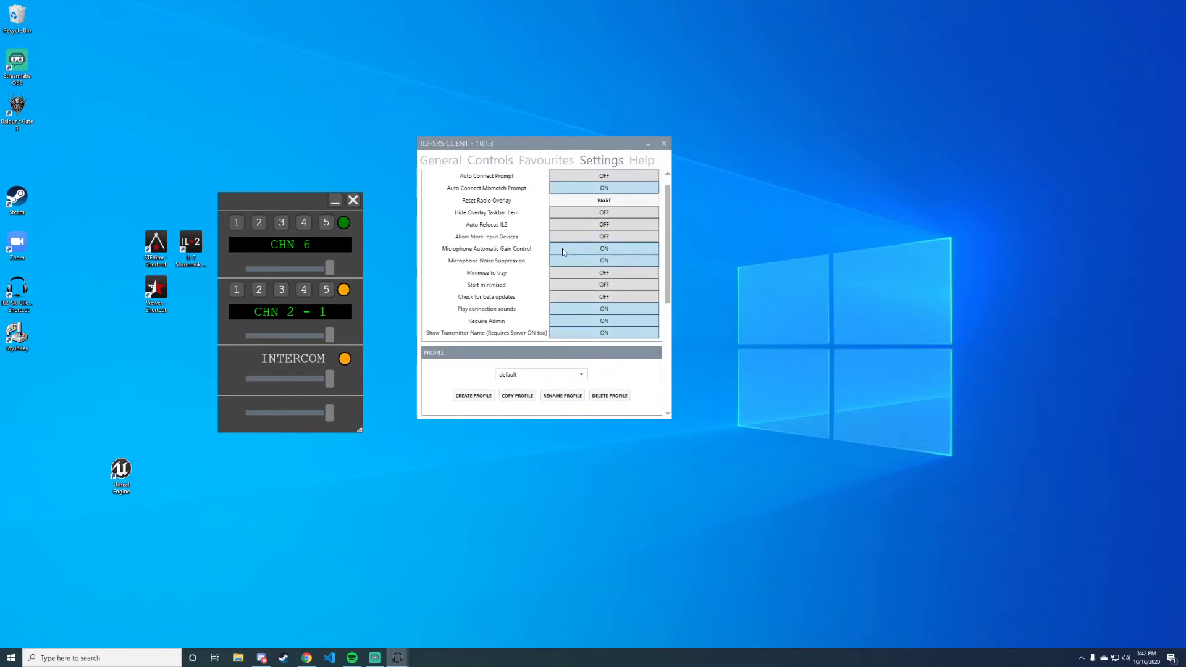
scroll(572, 311, "down", 5)
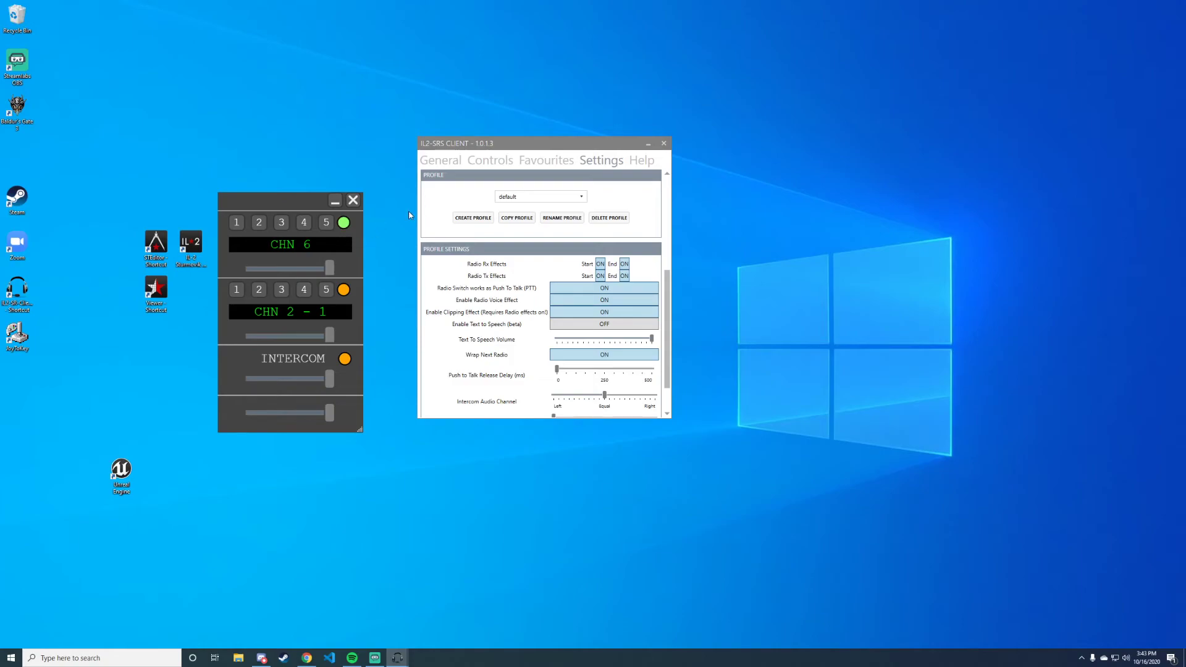
Check the radio selection bindings again, make the second radio active, and return to the general setup page.
left_click(490, 160)
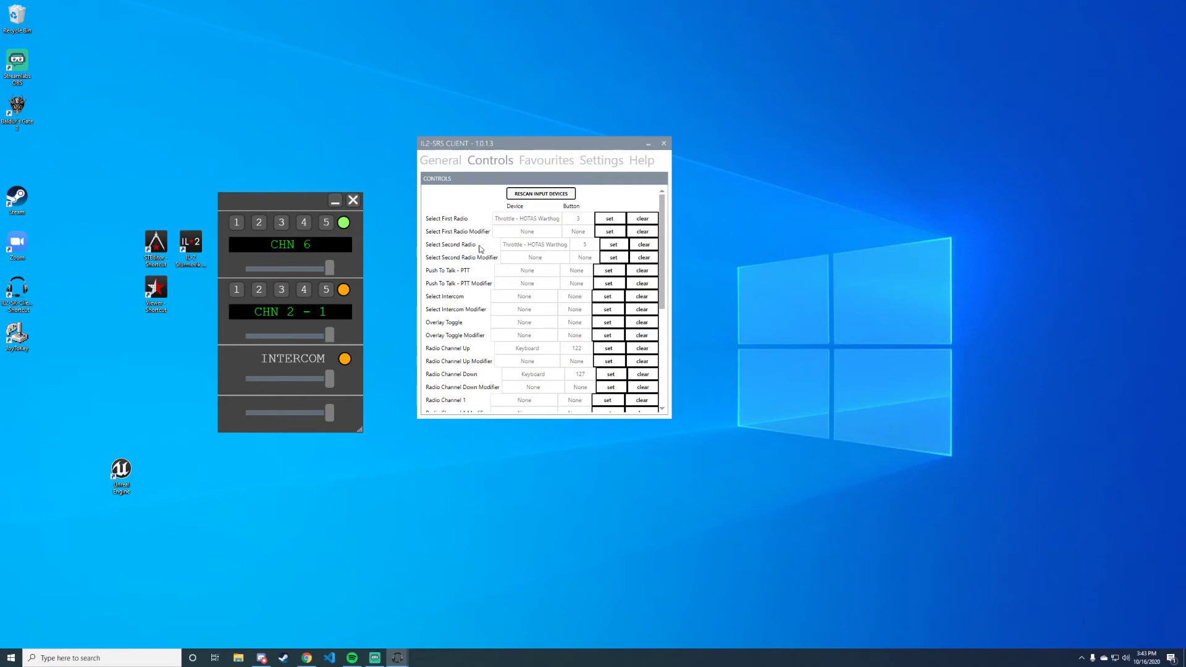
left_click(350, 279)
left_click(454, 167)
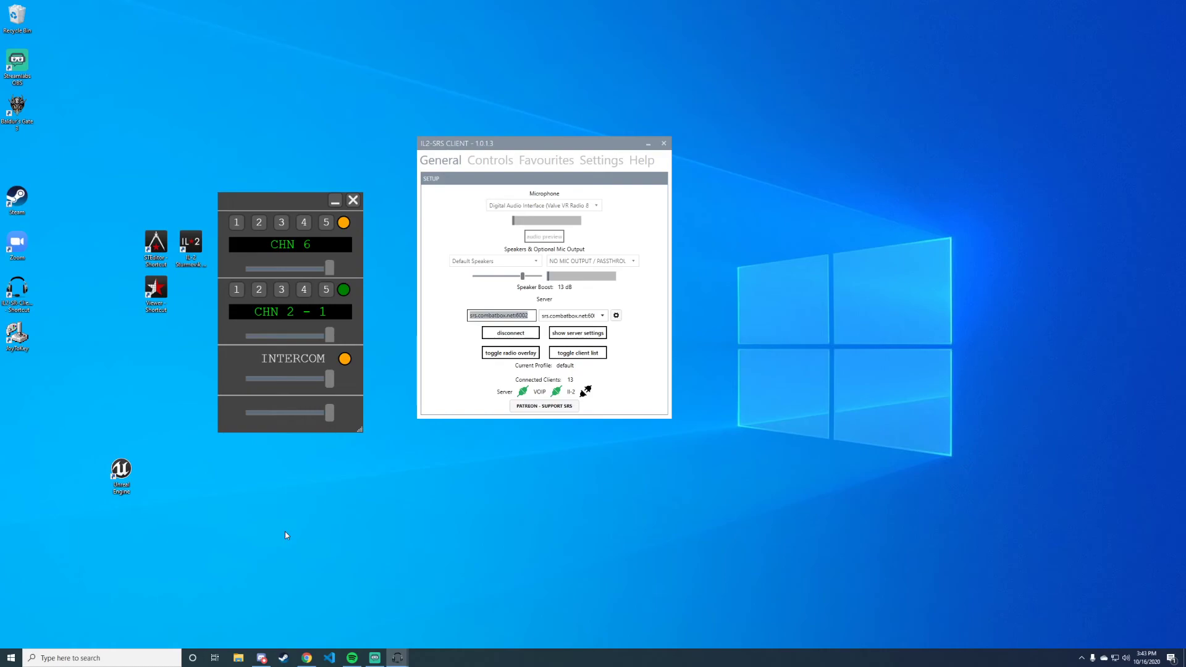
Set the first radio to channel 1 and the second to channel 4, and make the first radio active.
left_click(235, 222)
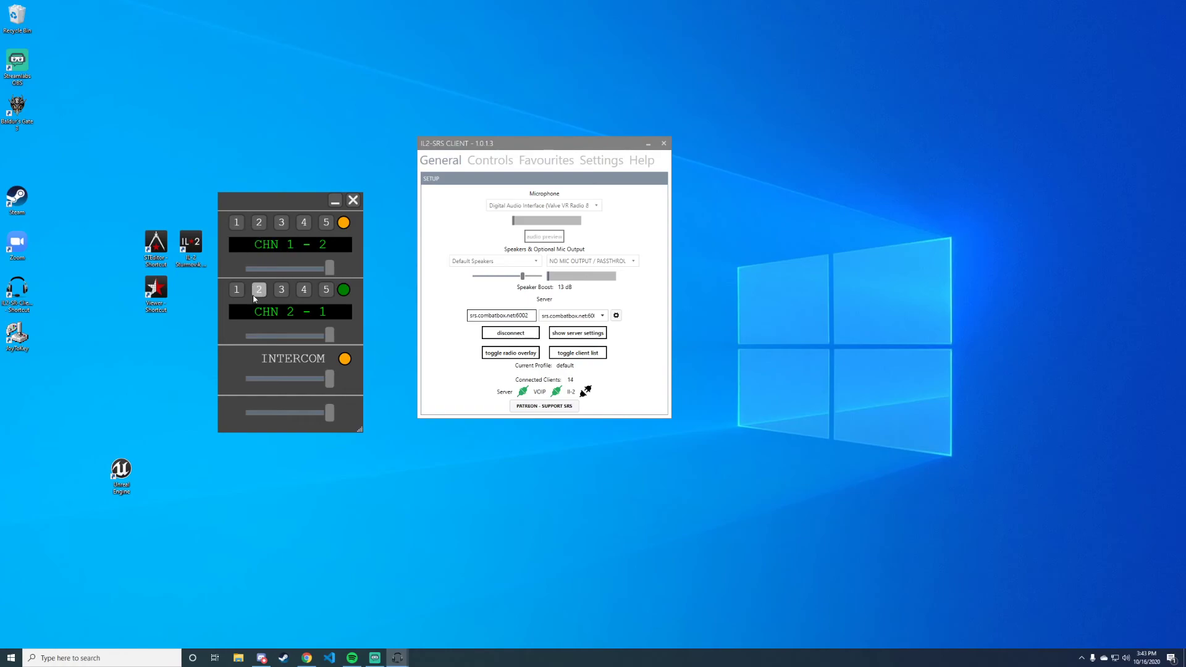
left_click(303, 291)
left_click(344, 222)
left_click_drag(583, 149, 570, 162)
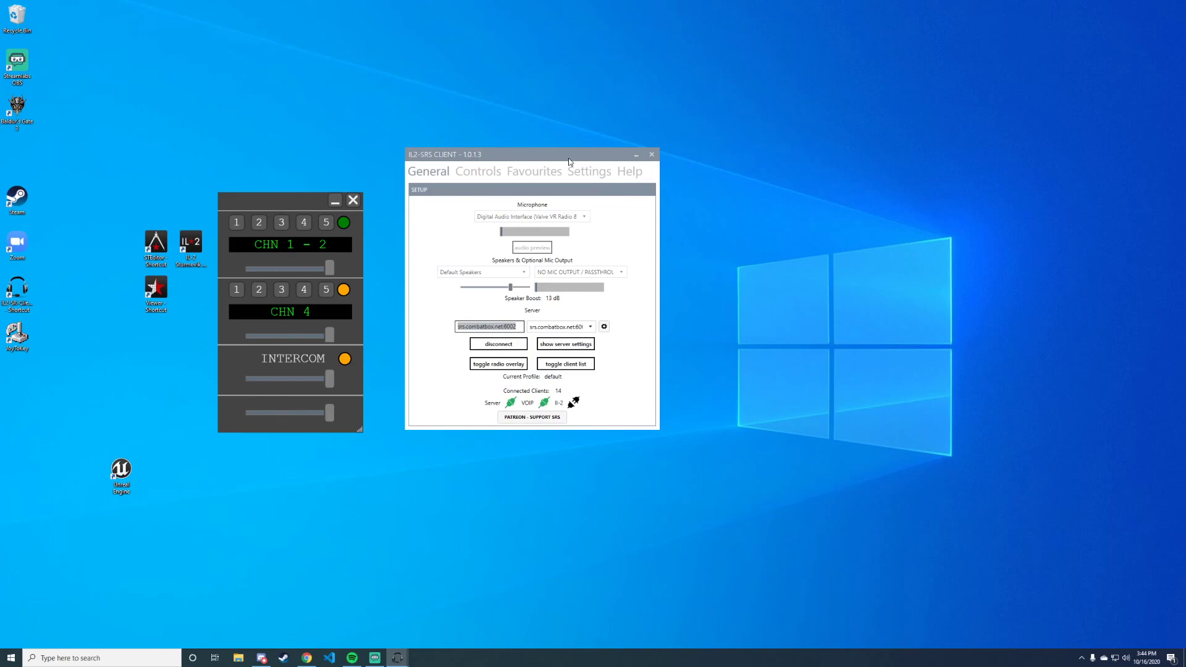